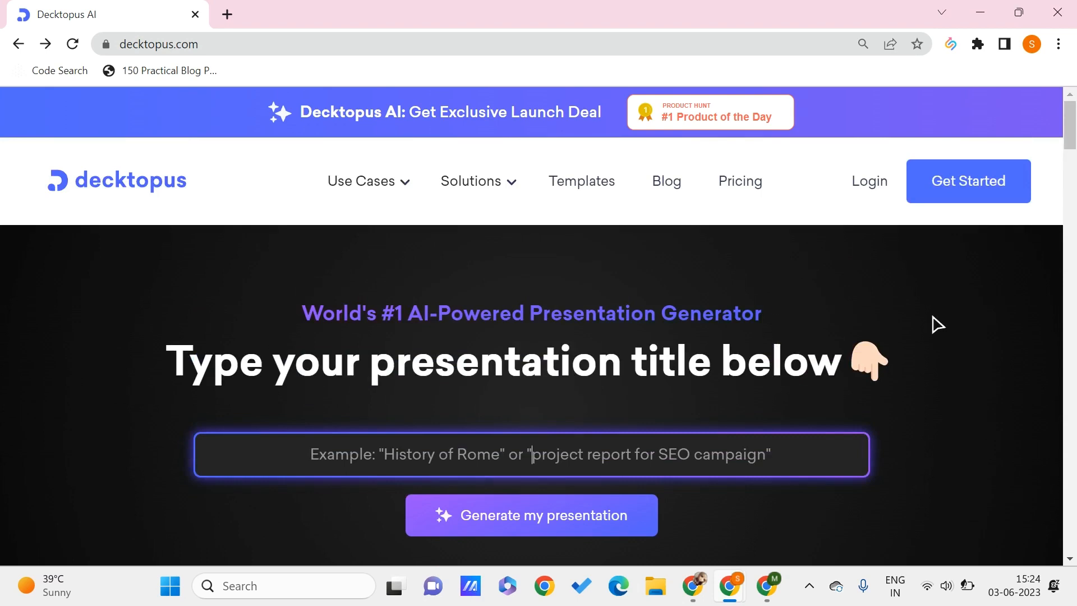
Step: Start creating a presentation, return to the topic question and submit "WOMEN EMPOWERMENT" as the subject
left_click(964, 179)
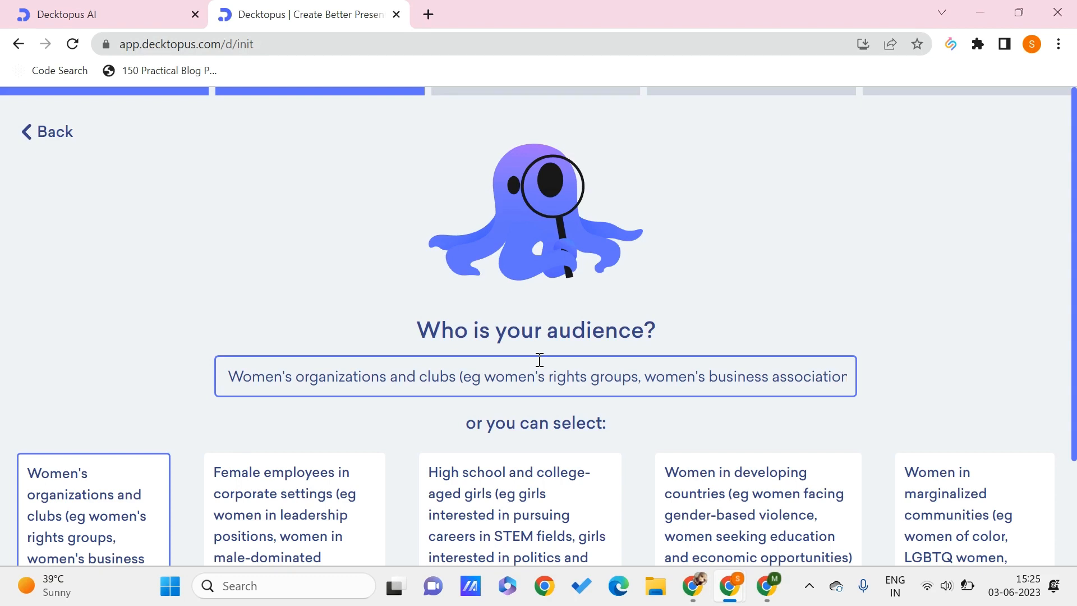
triple_click(551, 371)
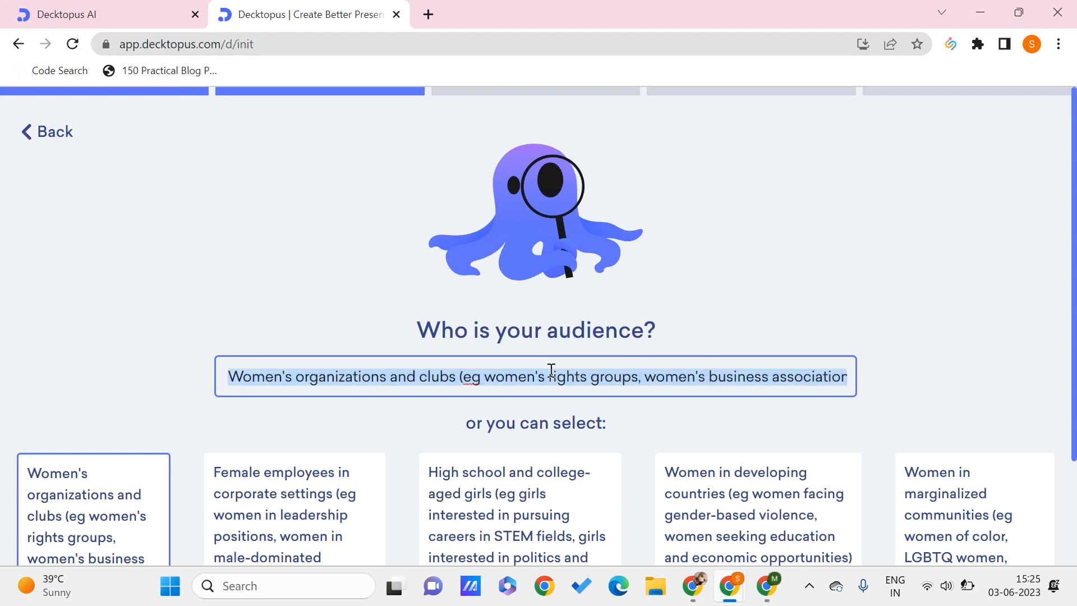
left_click(54, 133)
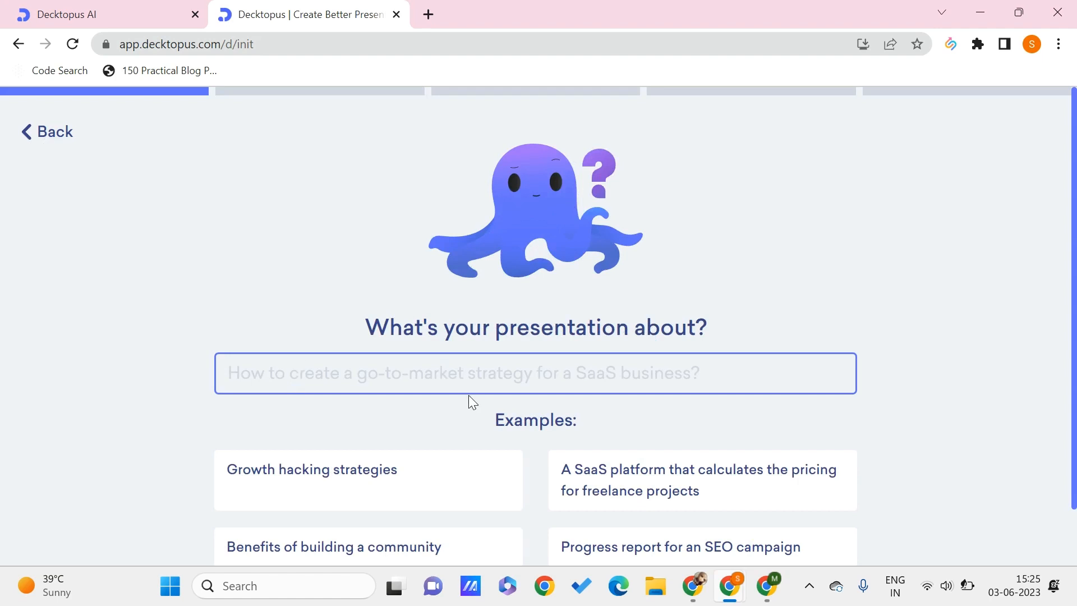
scroll(469, 398, "down", 2)
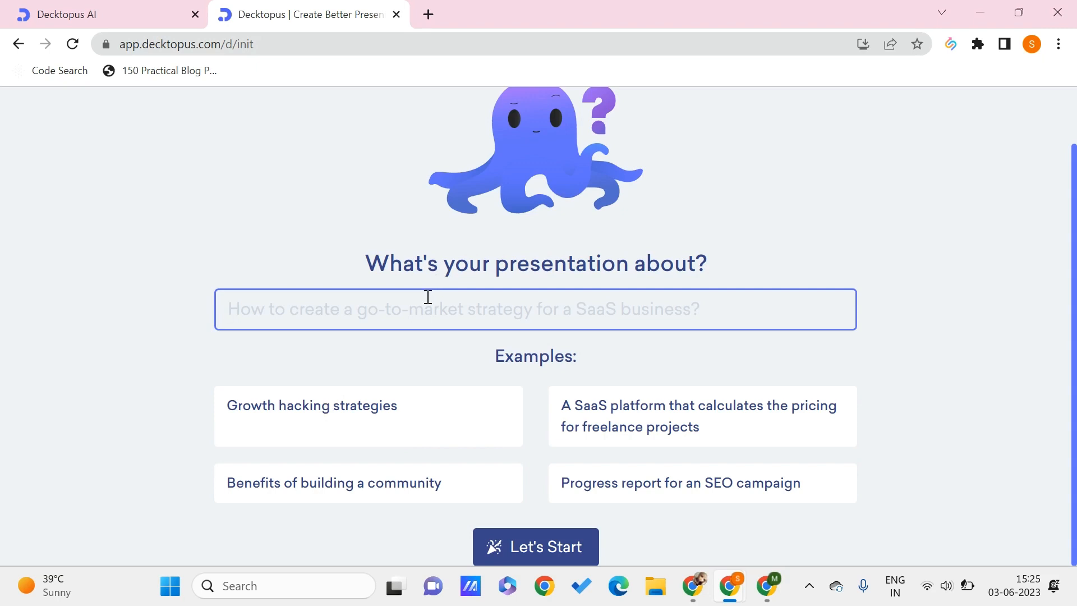
type("W")
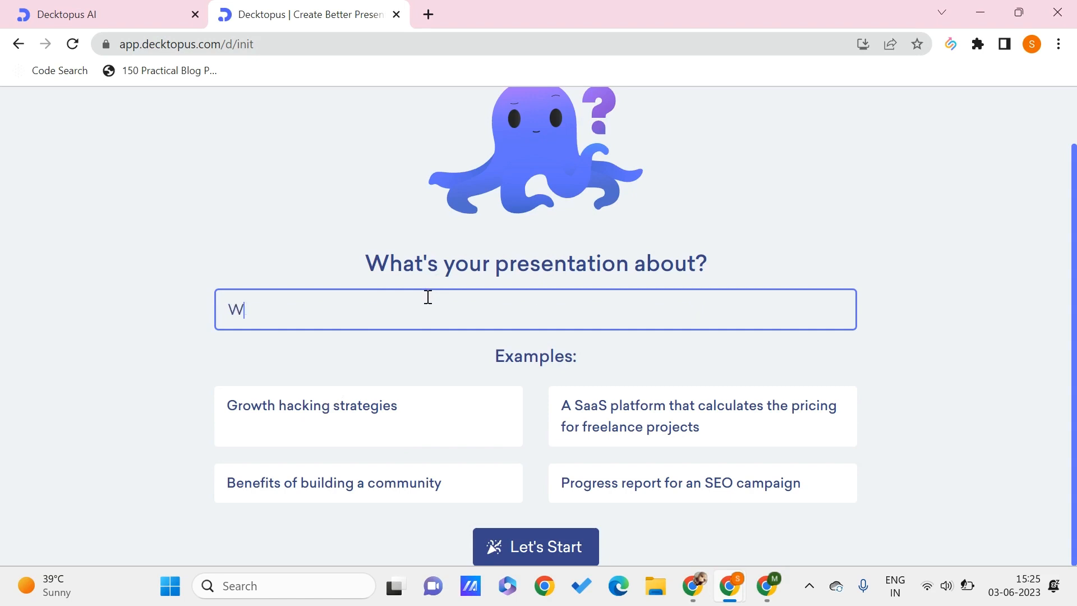
type("OMEN EMPOWERMENT")
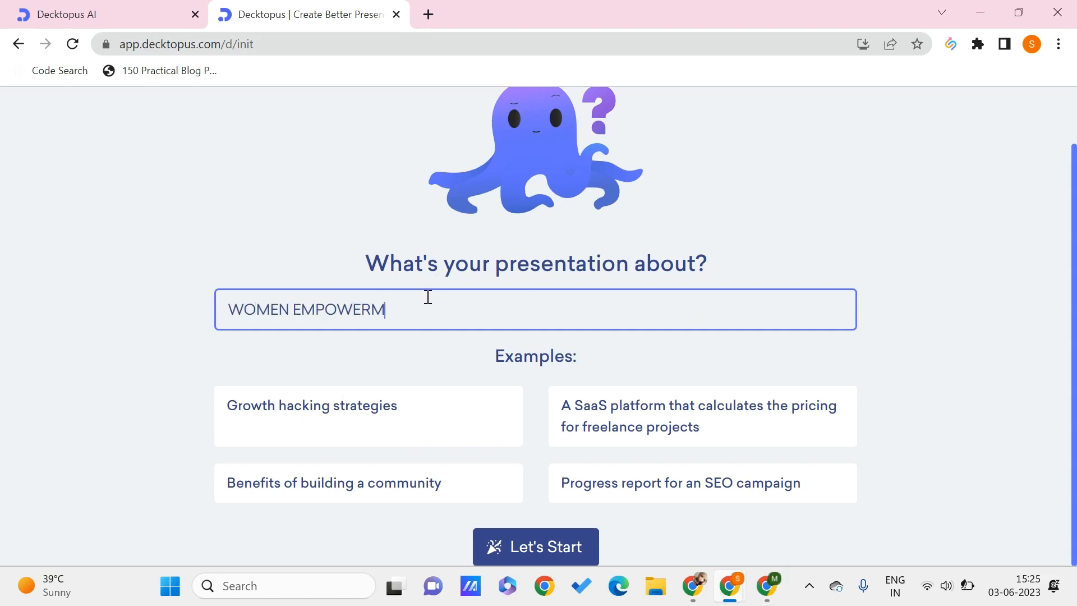
left_click(566, 549)
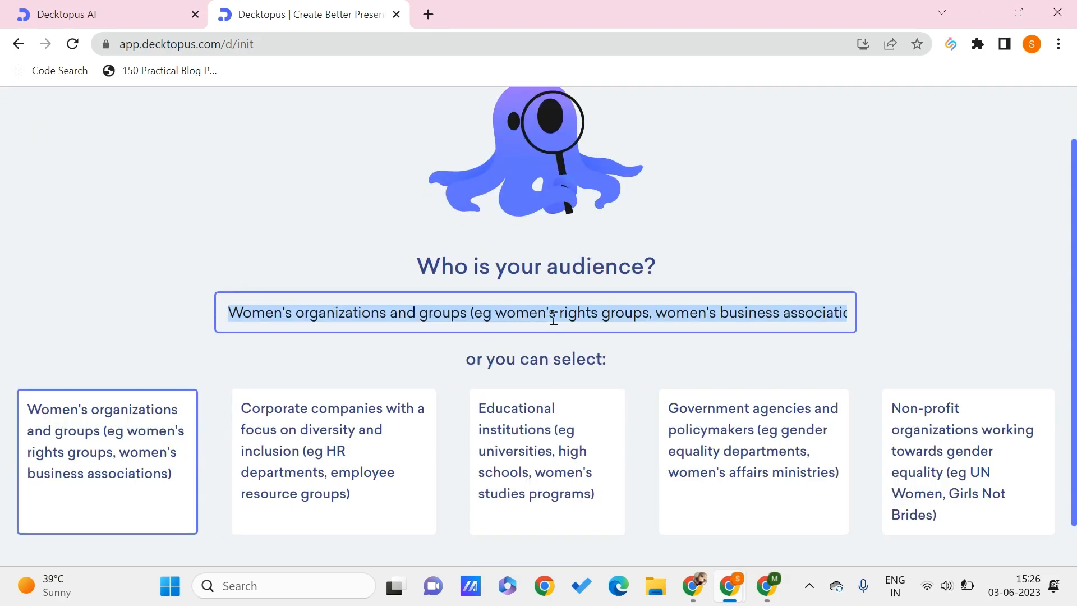
Step: Set the audience to "Educational institutions (eg universities, high schools, women's studies programs)" and continue to the aim question
left_click(720, 222)
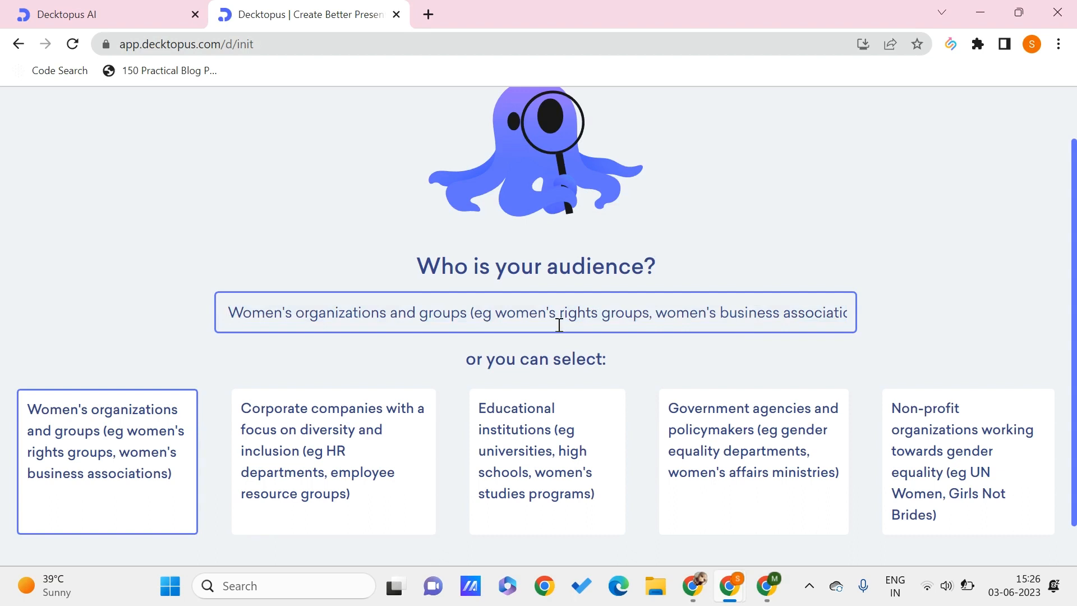
triple_click(411, 324)
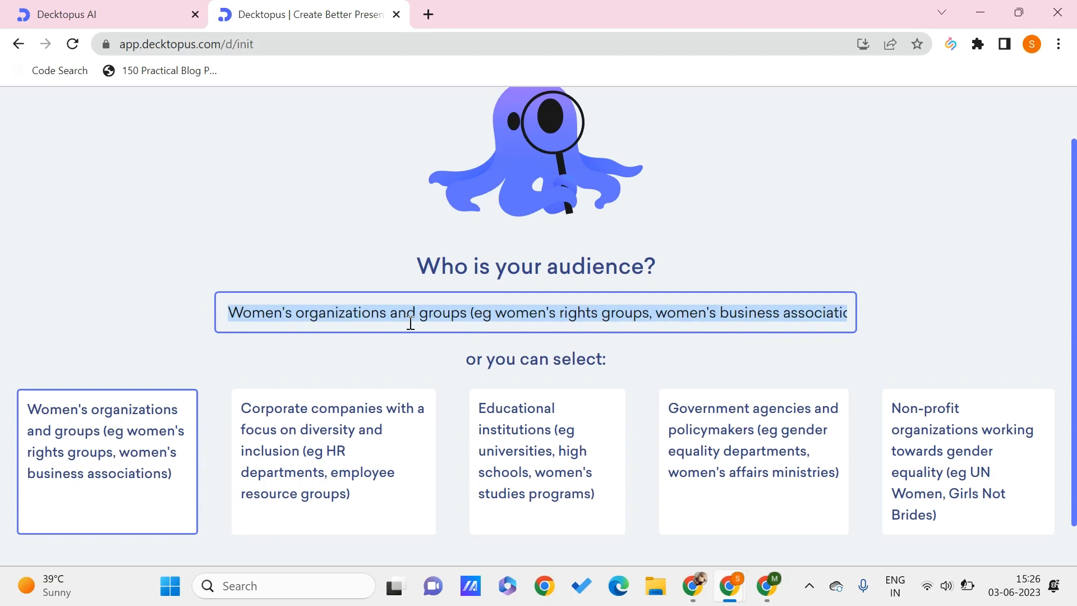
left_click(655, 317)
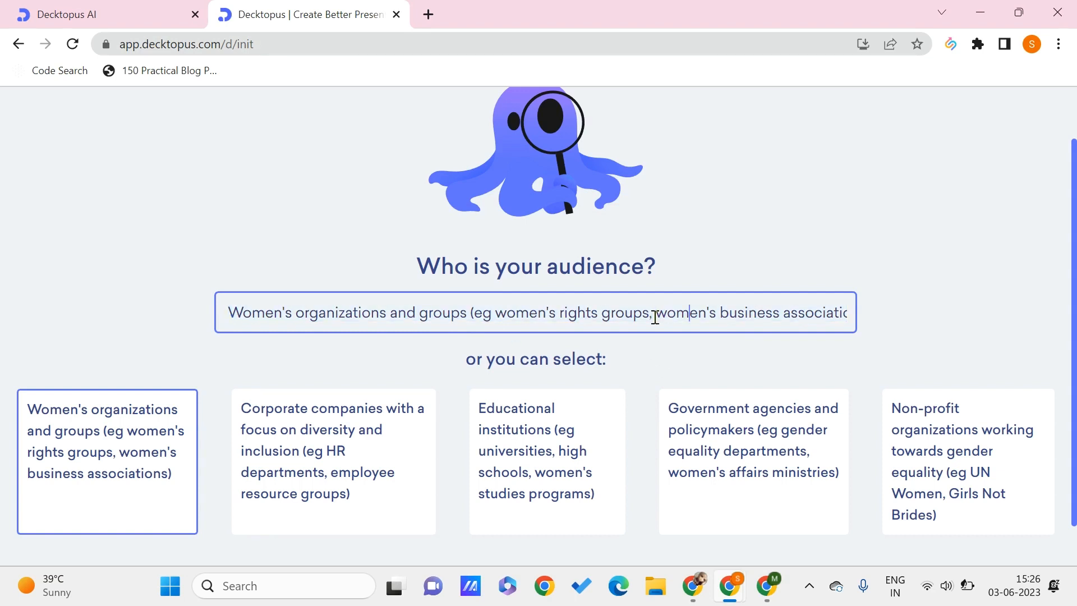
key("End")
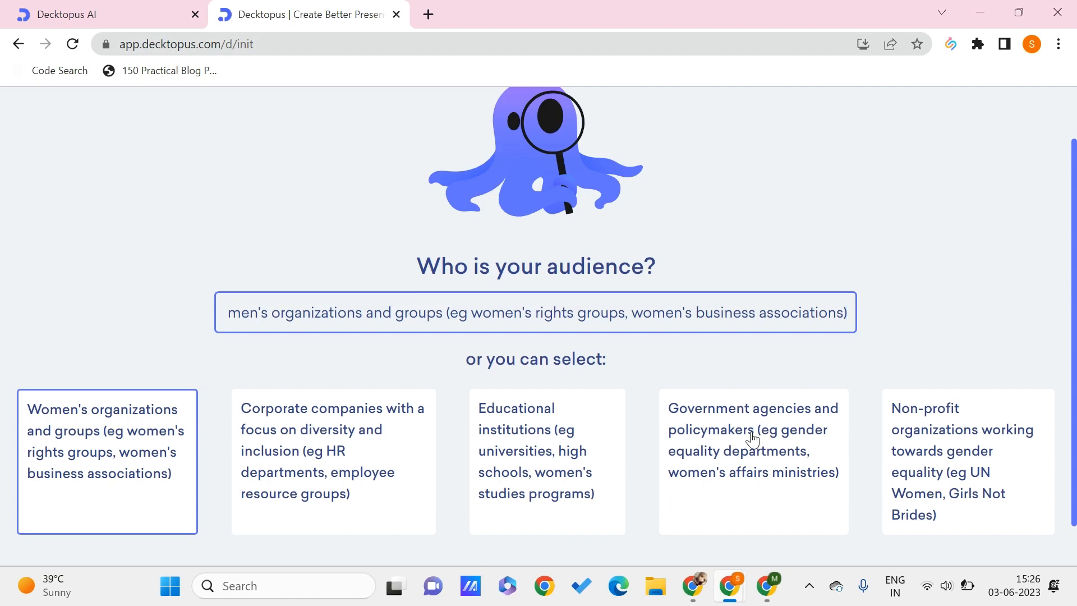
scroll(871, 389, "down", 1)
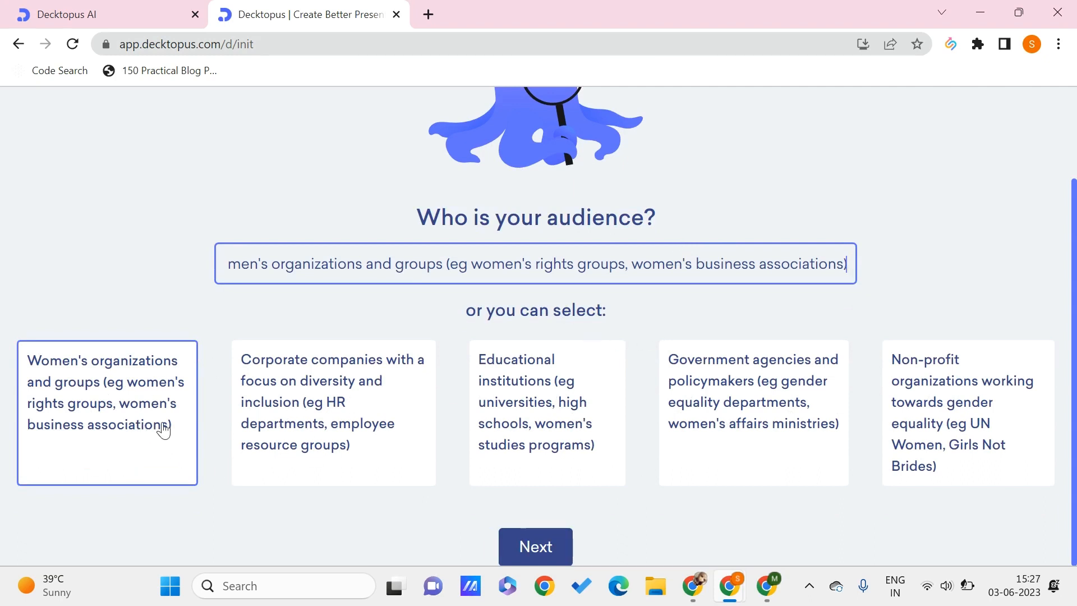
left_click(555, 436)
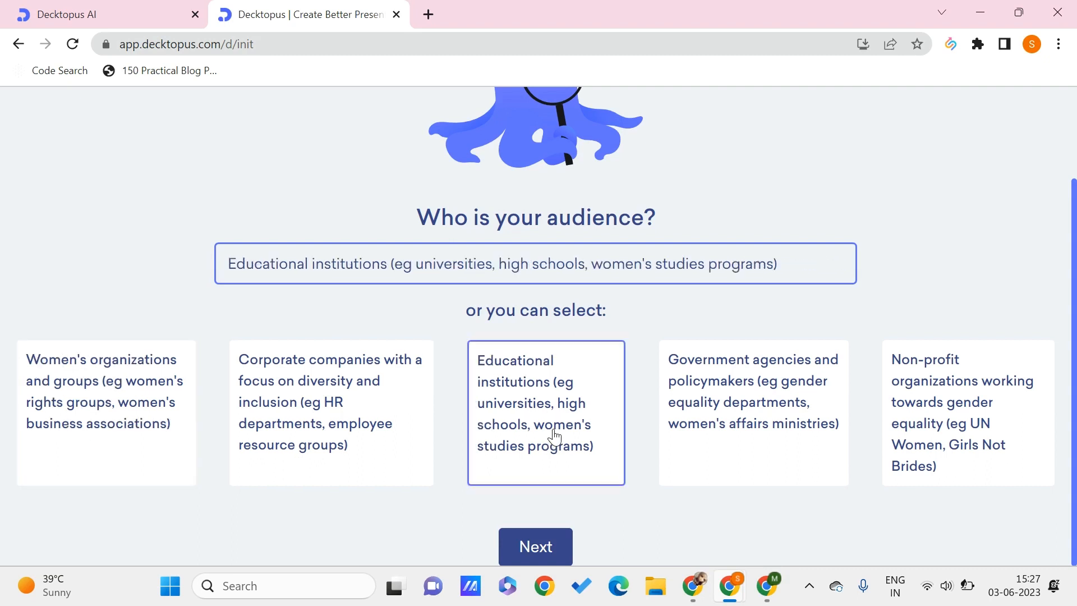
left_click(535, 548)
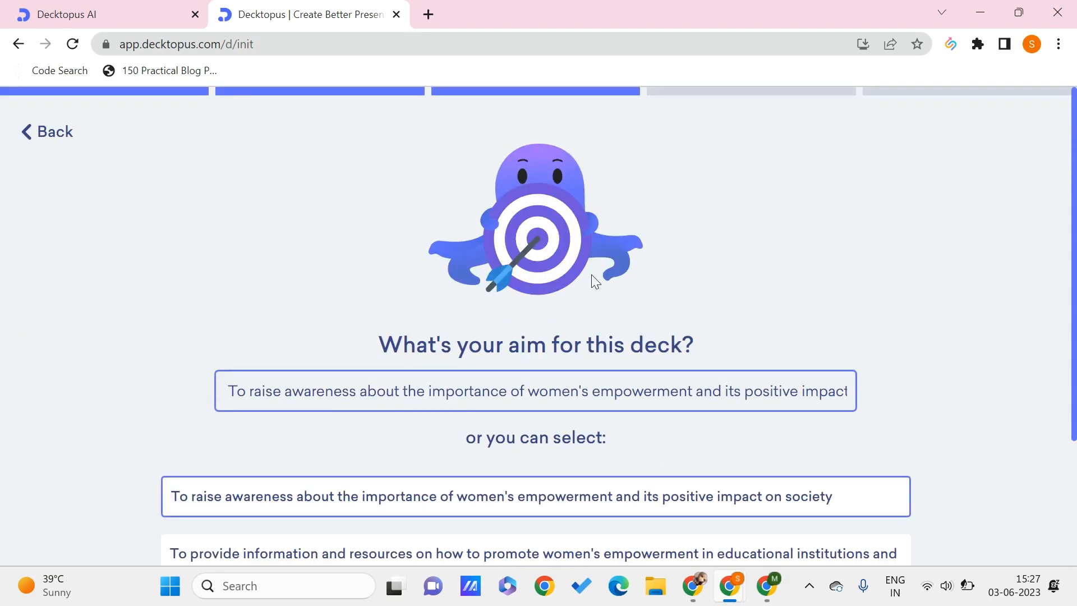
Step: Set the deck's aim to inspiring and encouraging individuals to take action towards gender equality and women's empowerment, and continue
scroll(595, 385, "down", 1)
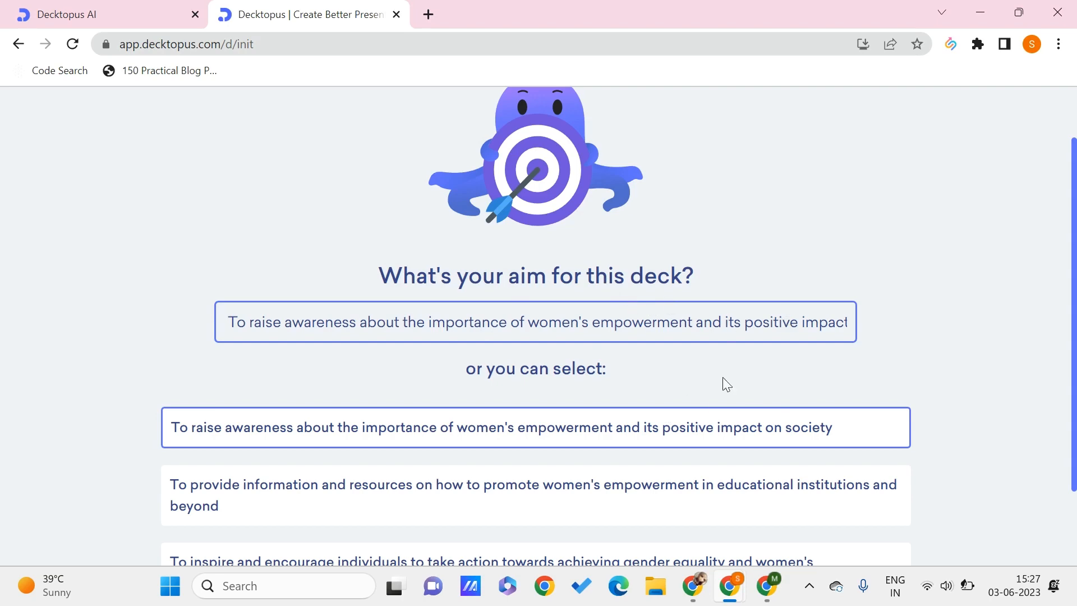
scroll(717, 387, "down", 2)
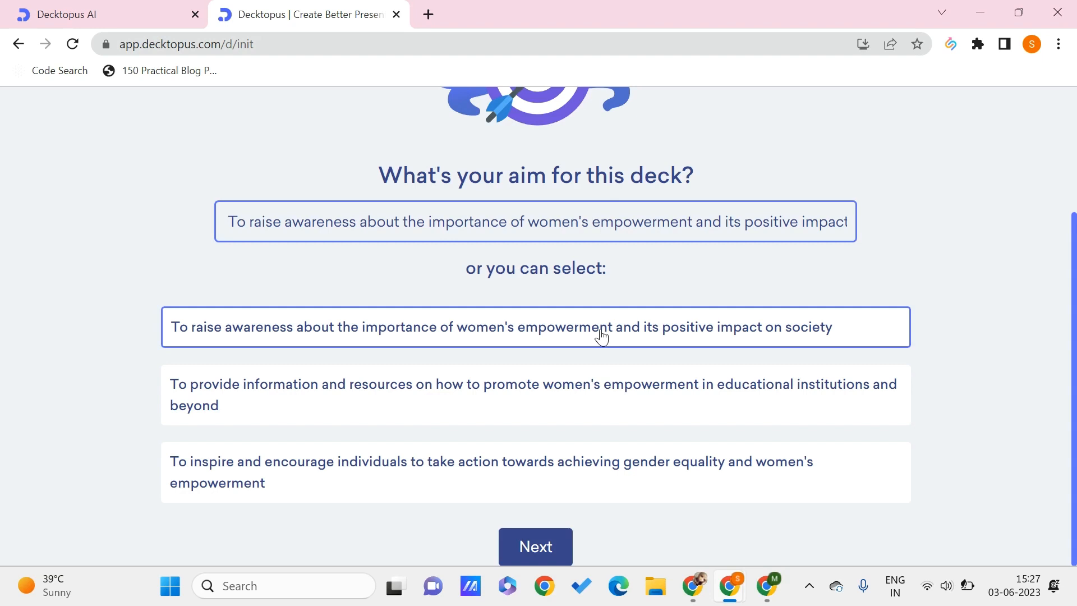
left_click(521, 479)
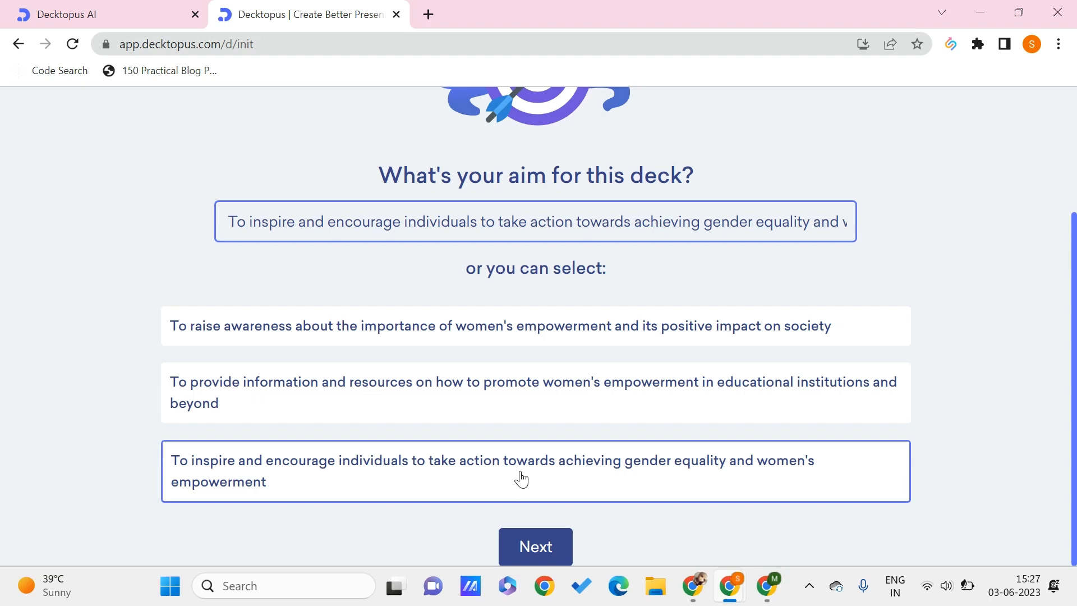
left_click(559, 546)
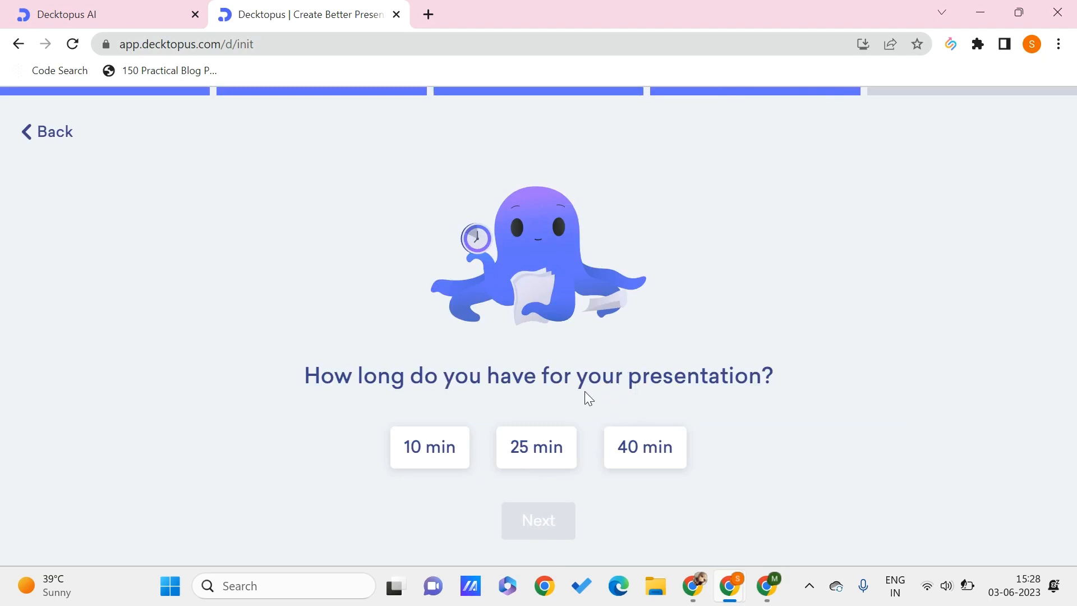
Step: Generate a 10 min presentation with the Creative template
left_click(435, 443)
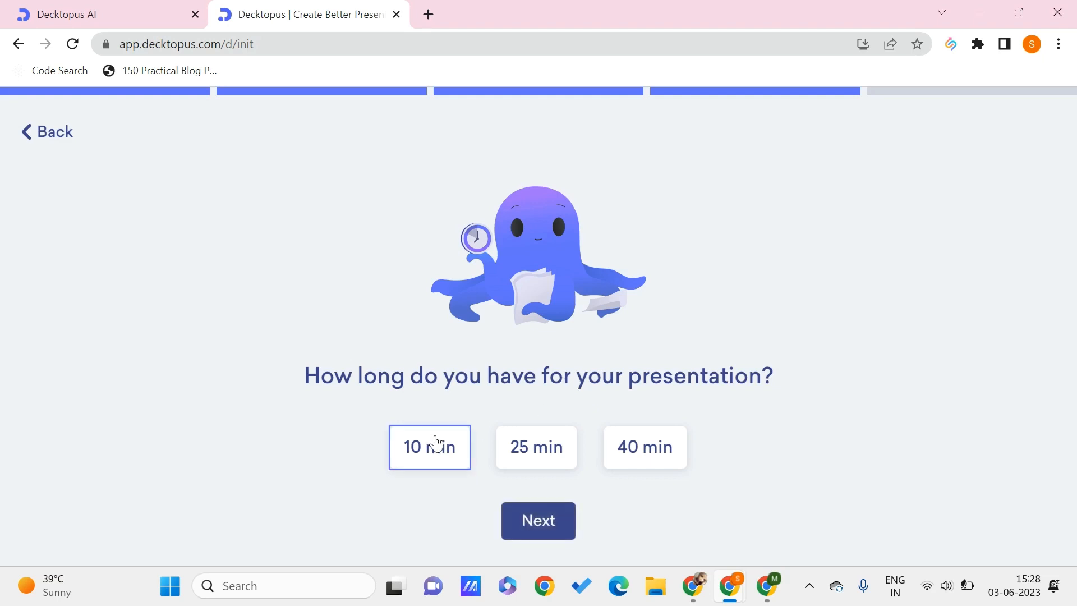
left_click(558, 520)
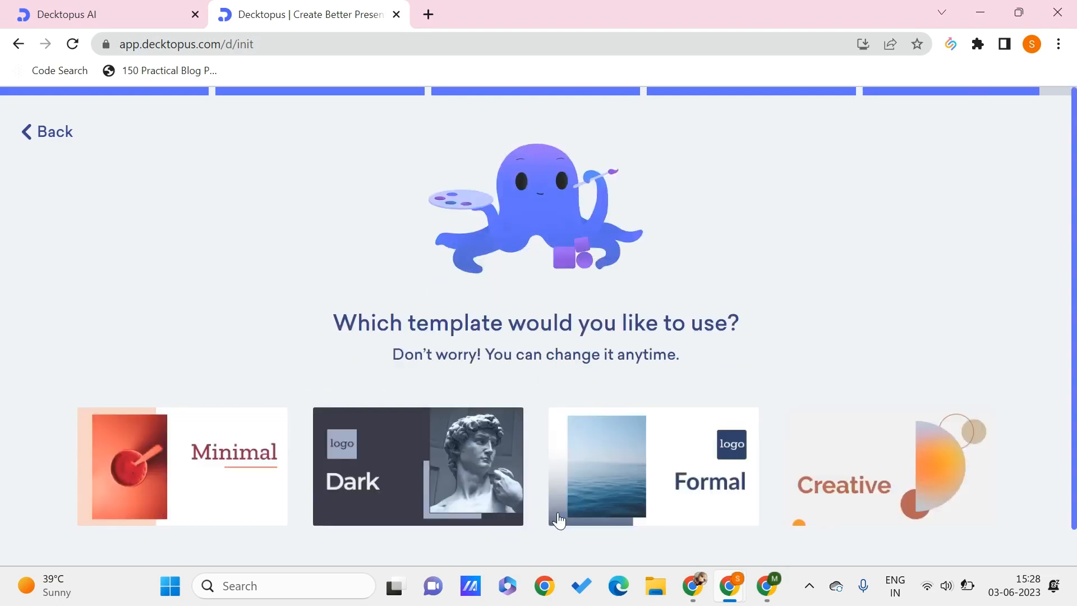
scroll(734, 322, "down", 1)
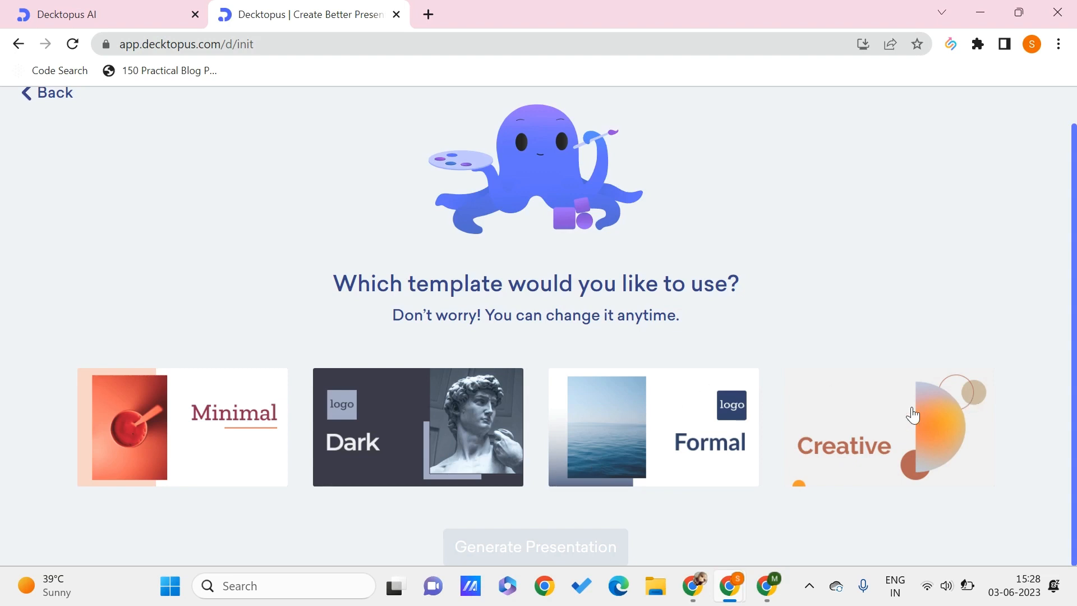
left_click(868, 412)
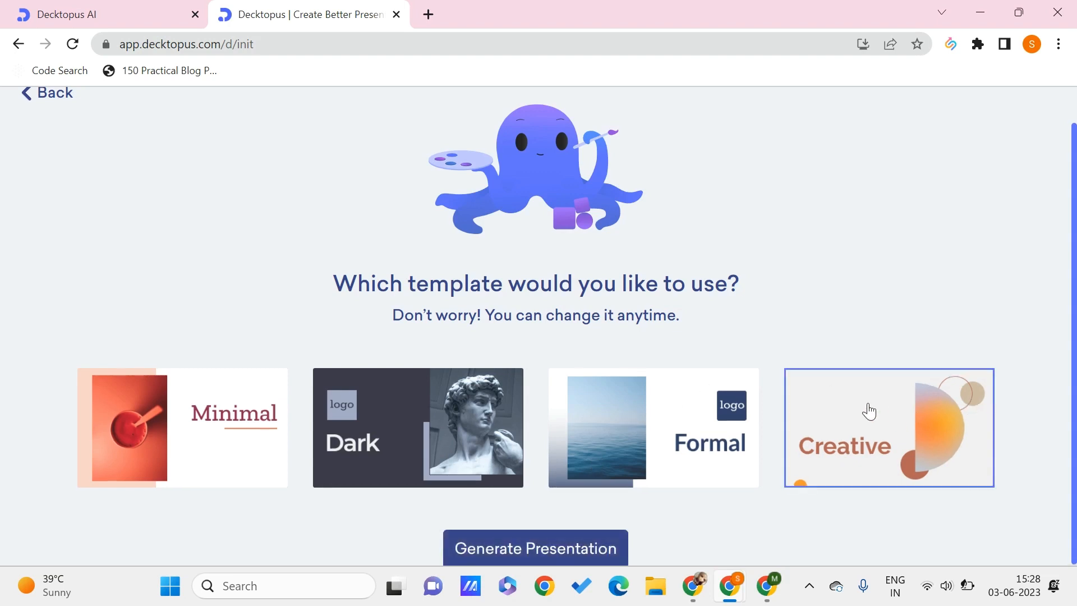
left_click(588, 548)
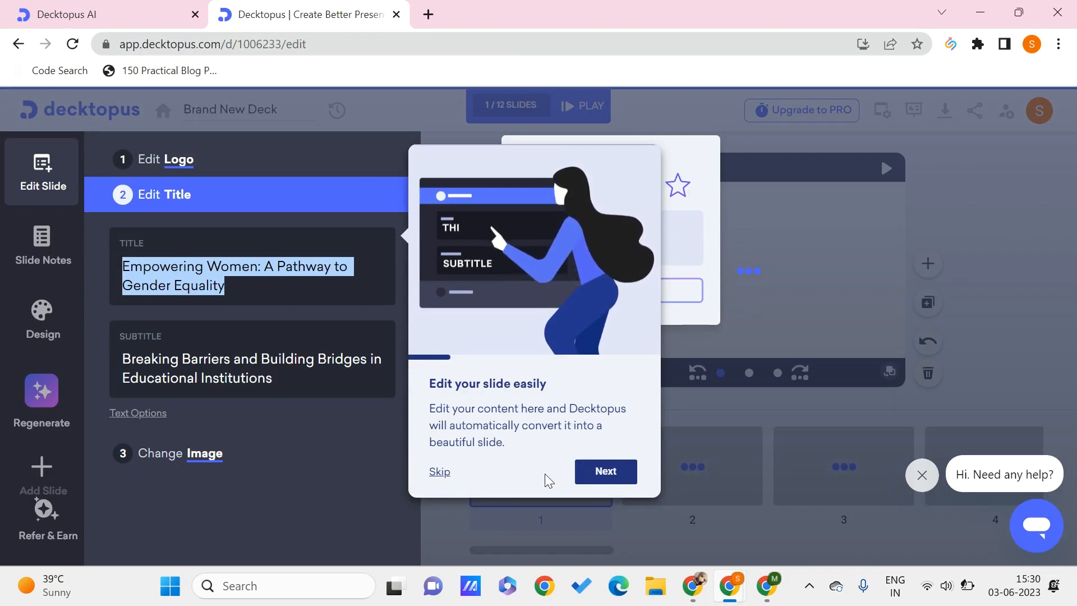
Step: Advance the editor's introductory tour past the slide-editing tip and dismiss the help prompt
left_click(591, 486)
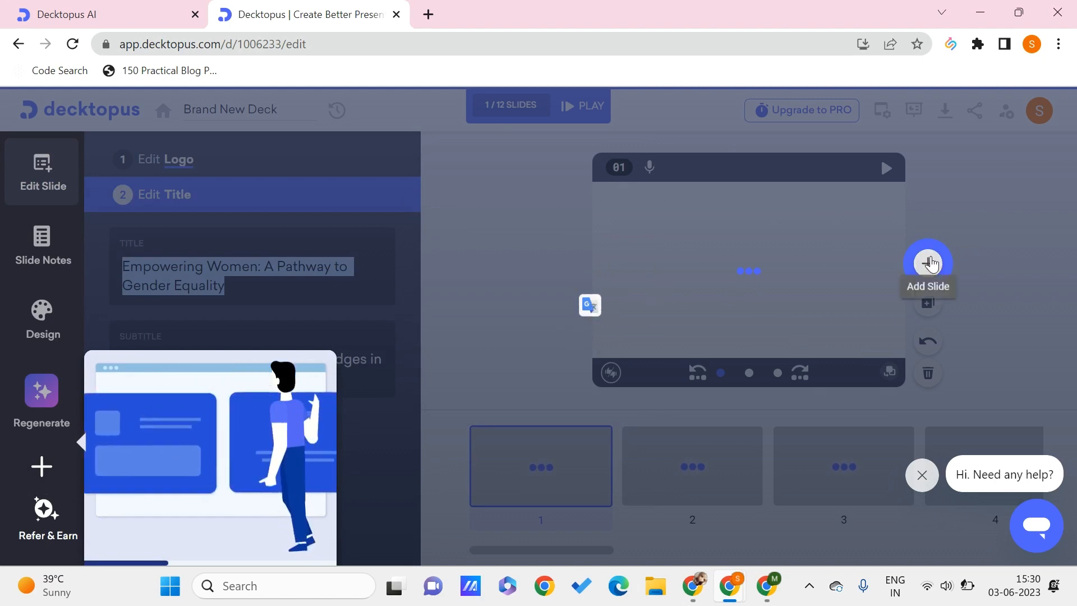
left_click(931, 264)
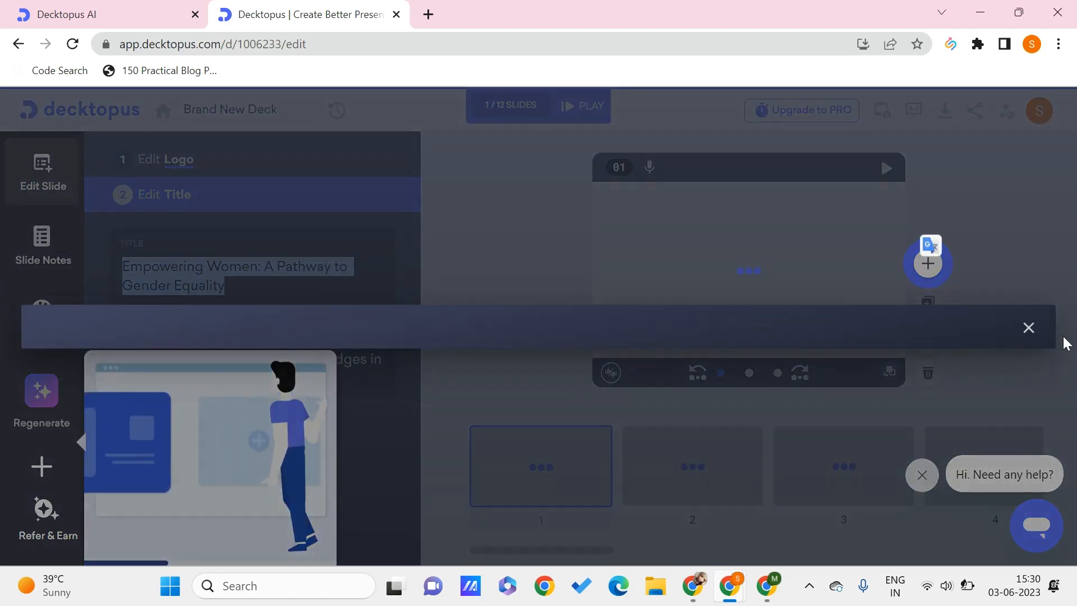
left_click(1026, 331)
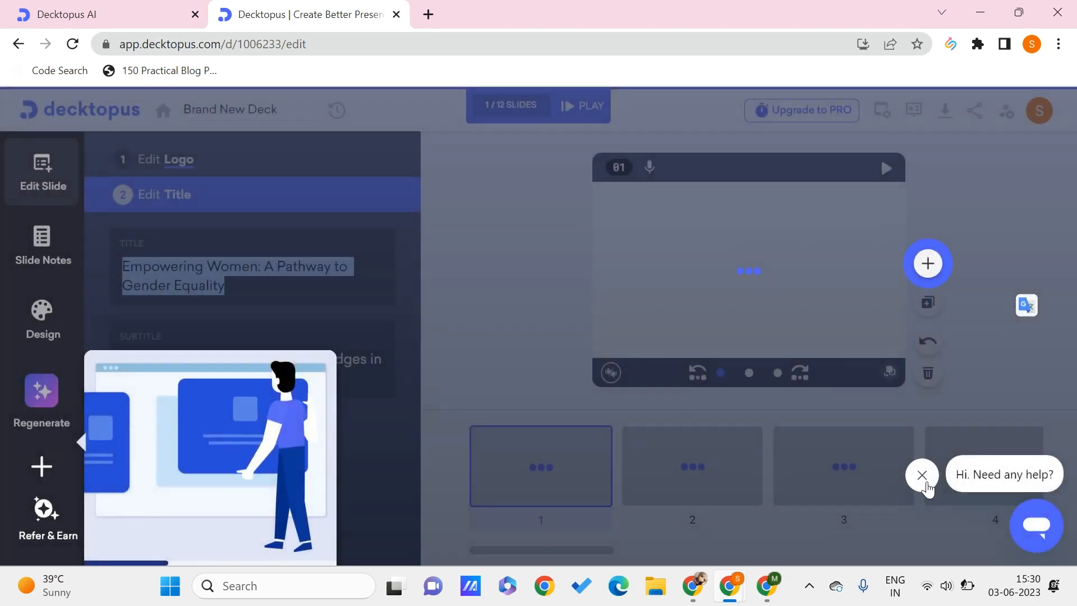
left_click(924, 481)
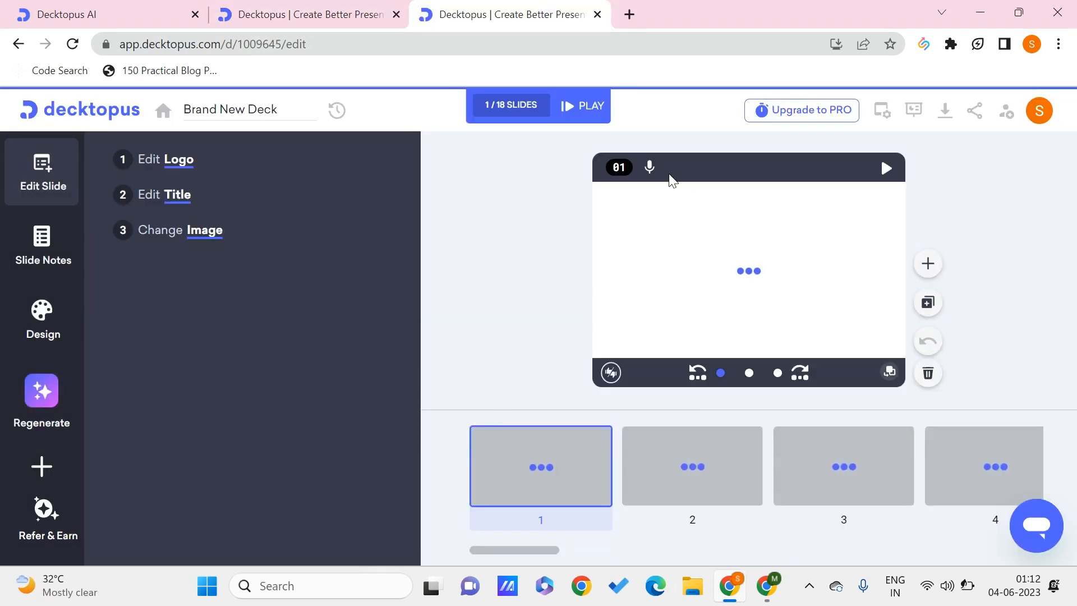
Step: Review the first slide's logo and title settings and the deck's font, color palette and Creative theme choices
left_click(177, 172)
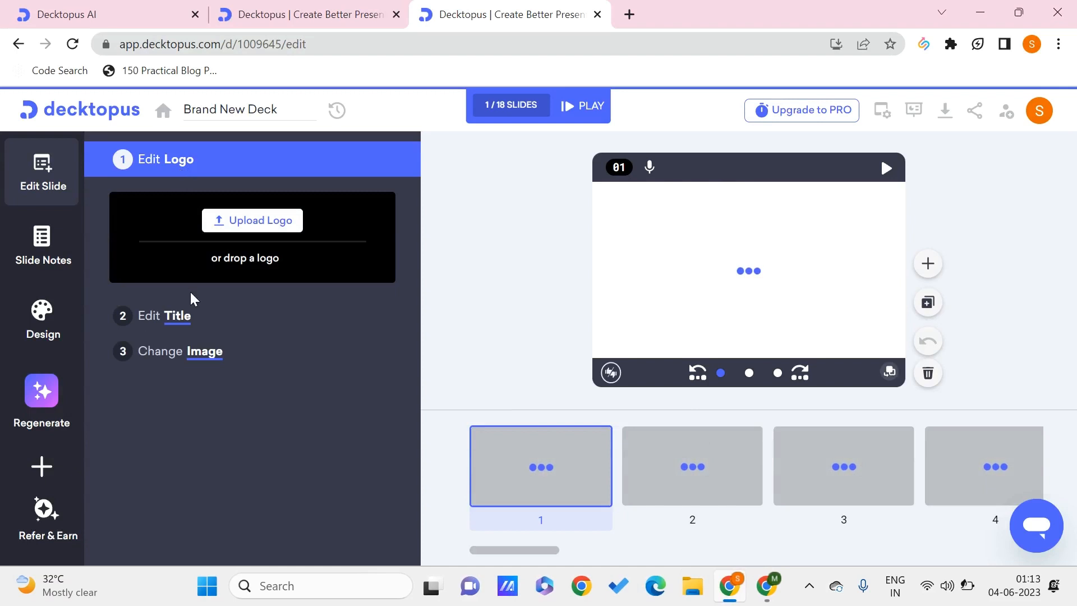
left_click(186, 320)
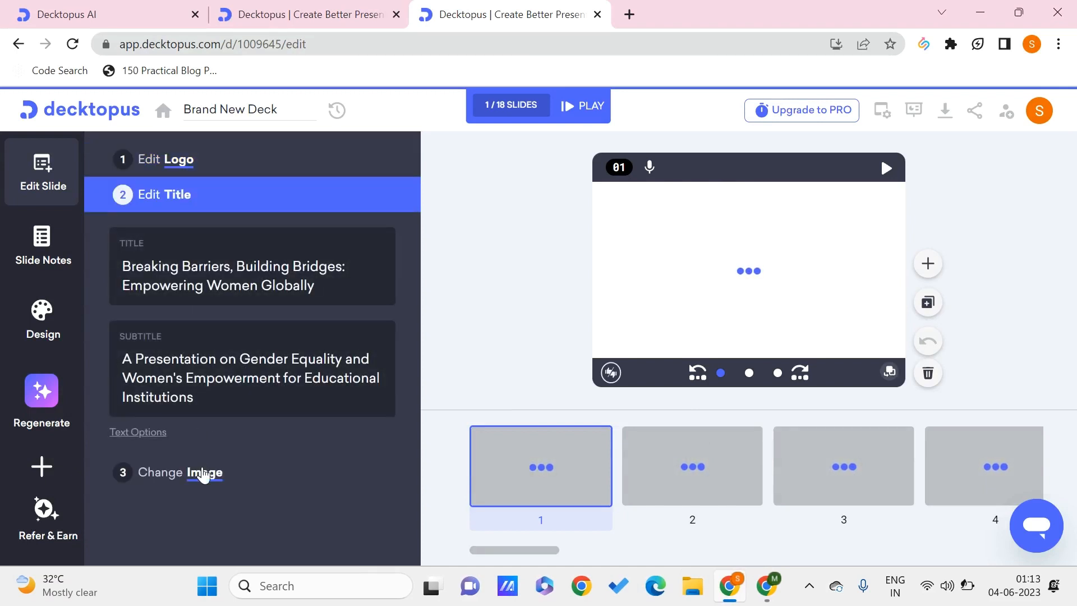
left_click(56, 319)
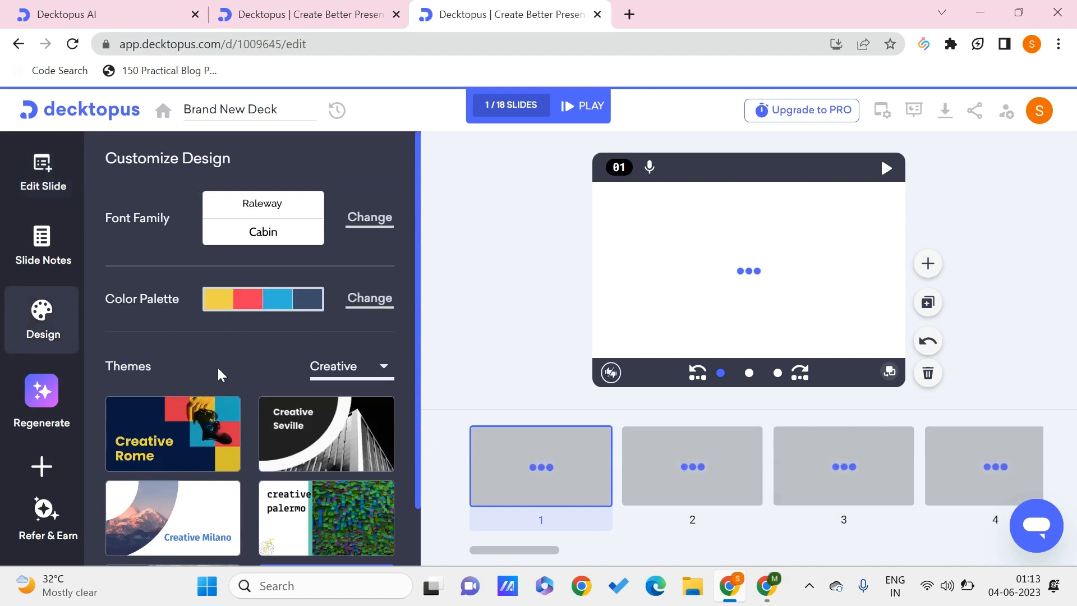
scroll(222, 371, "down", 2)
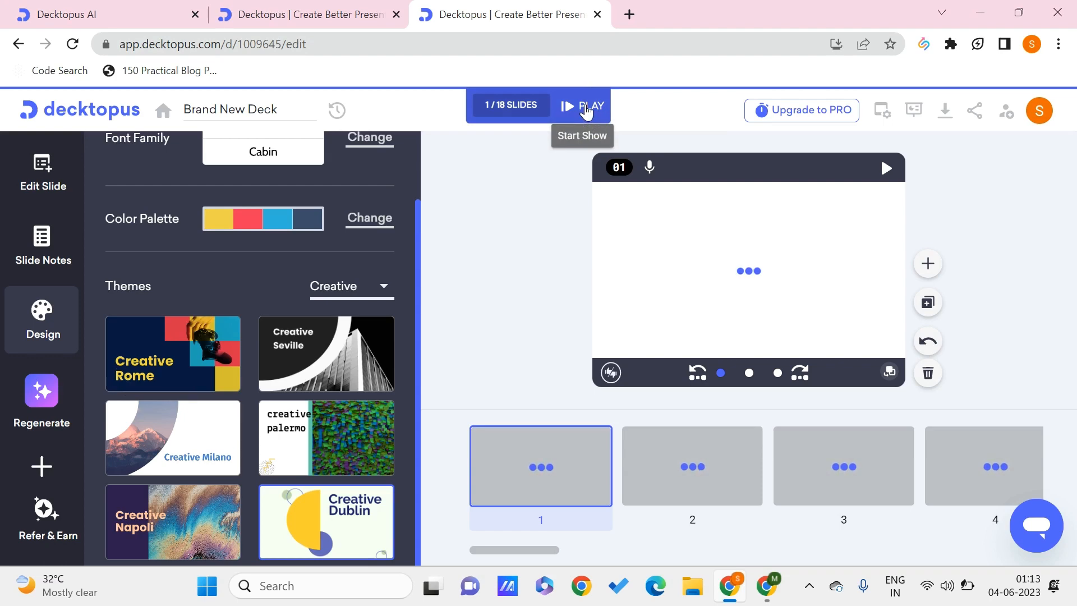
Step: Check the deck's PDF and PPT download formats, and open its sharing options
left_click(948, 113)
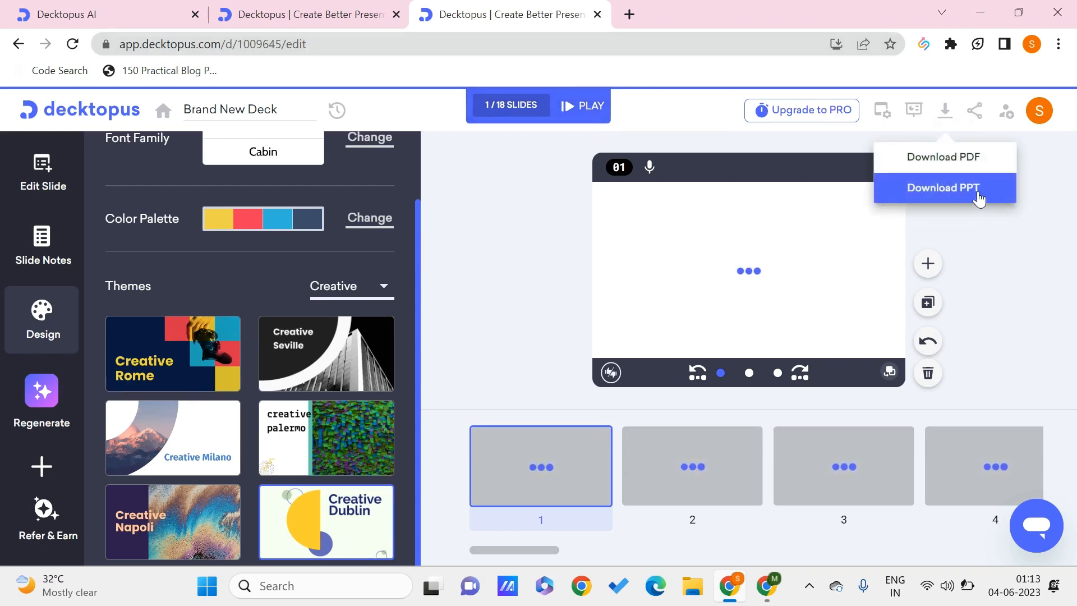
left_click(999, 249)
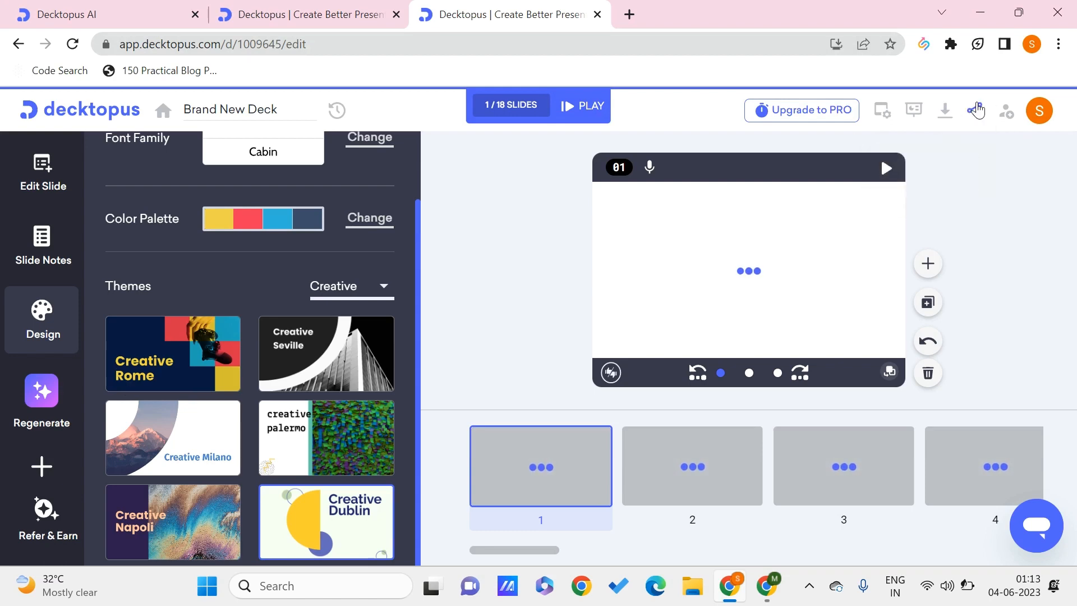
left_click(977, 110)
left_click(969, 173)
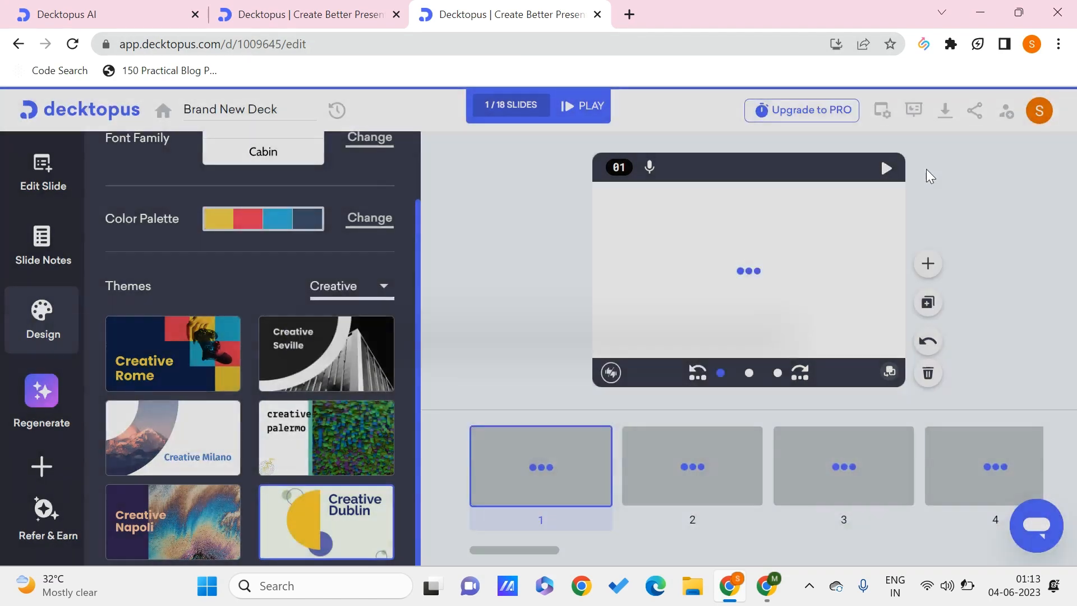